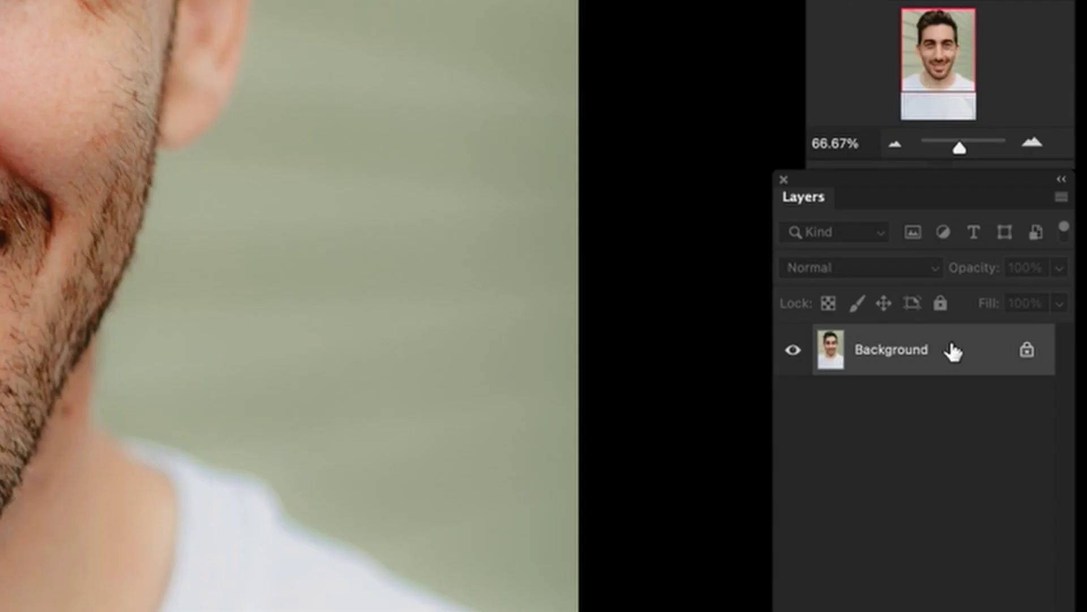
Duplicate the Background photo into a new Layer 1 above it.
key("ctrl+j")
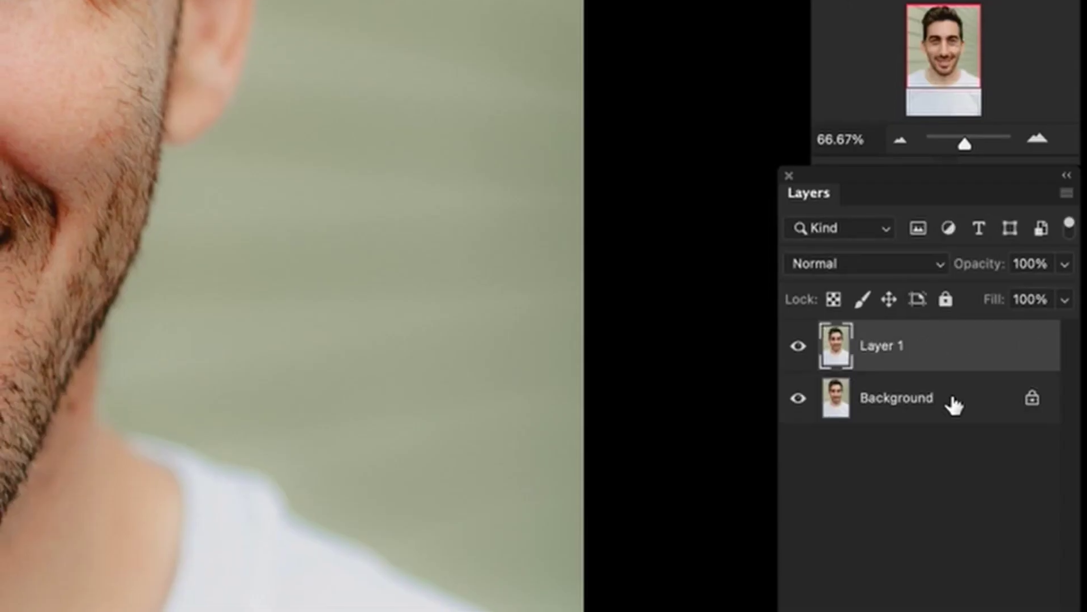
right_click(953, 399)
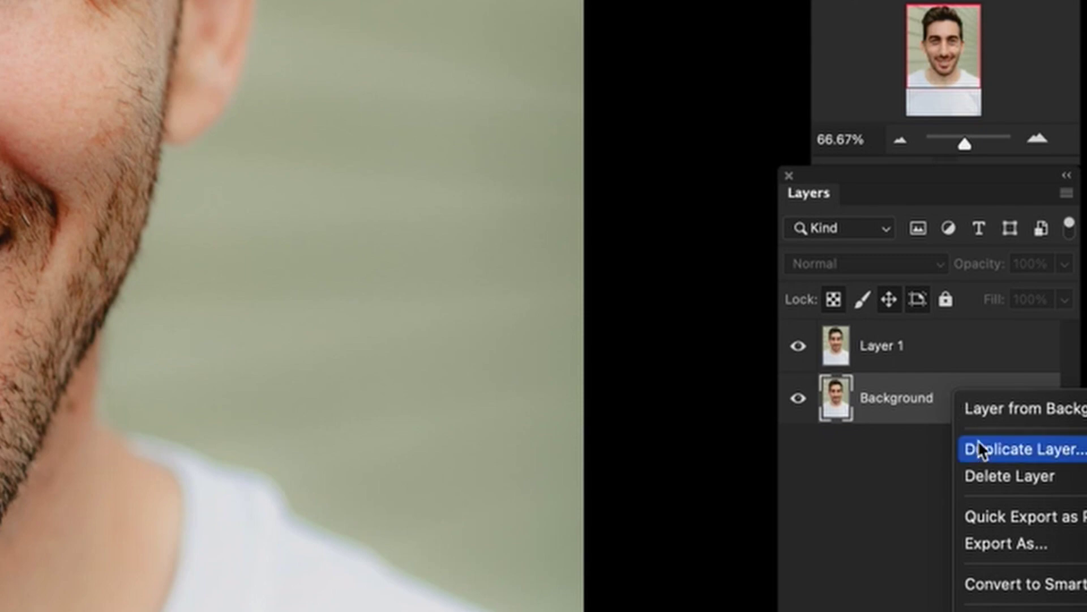
left_click(889, 395)
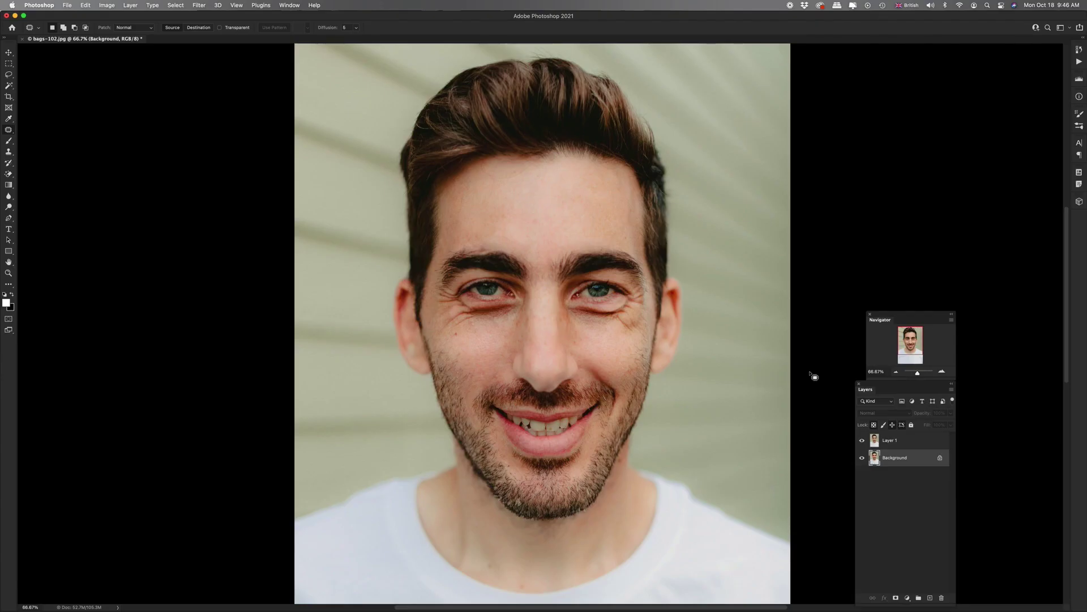
Zoom in and patch the wrinkles under the left-side eye with smooth forehead skin.
left_click(941, 371)
left_click(942, 371)
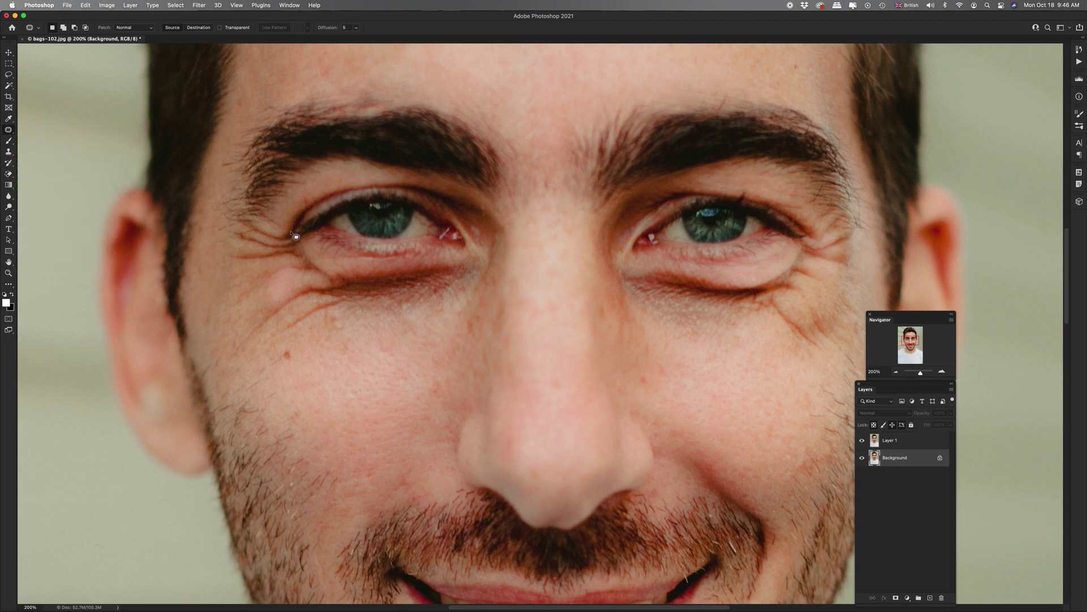
mouse_move(255, 266)
left_mouse_down()
mouse_move(292, 247)
mouse_move(418, 260)
mouse_move(305, 378)
mouse_move(262, 335)
mouse_move(254, 275)
left_mouse_up()
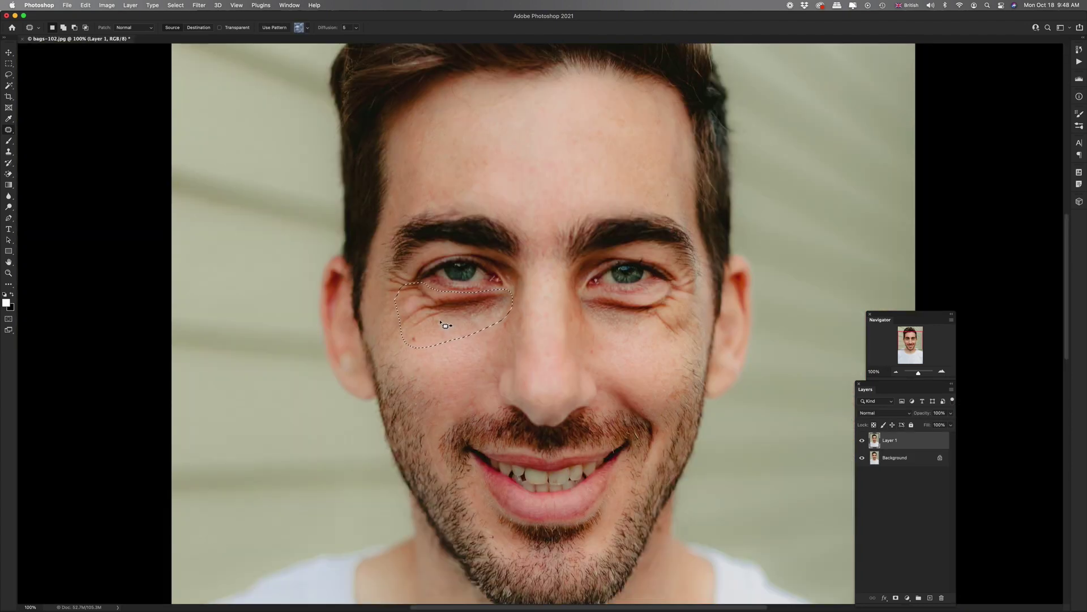
left_click_drag(445, 326, 532, 151)
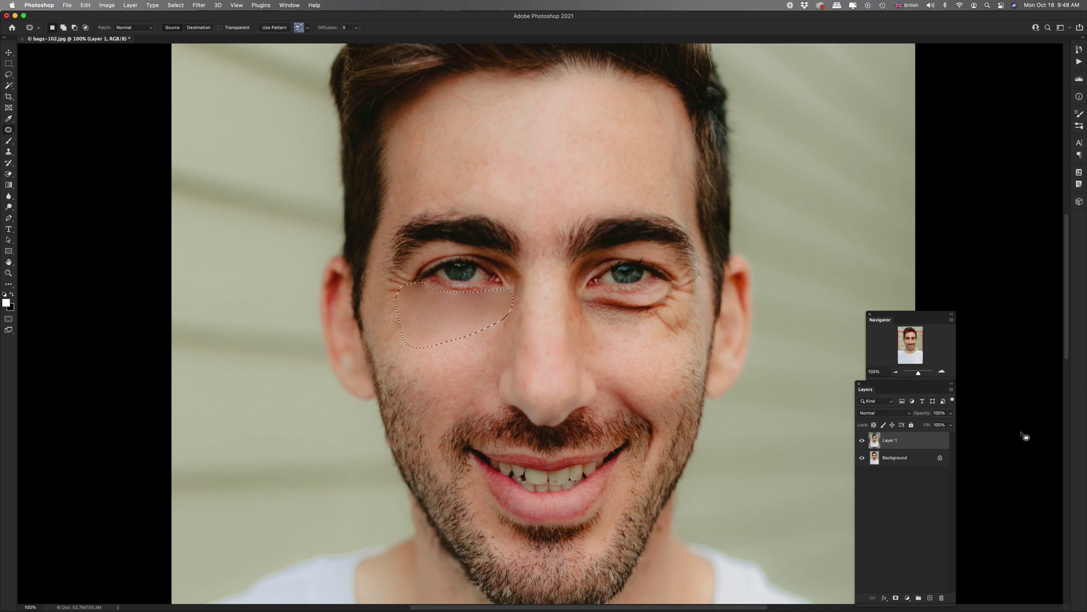
Fade Layer 1 to compare, then set its opacity to 29%.
left_click(952, 414)
left_click_drag(952, 423, 910, 426)
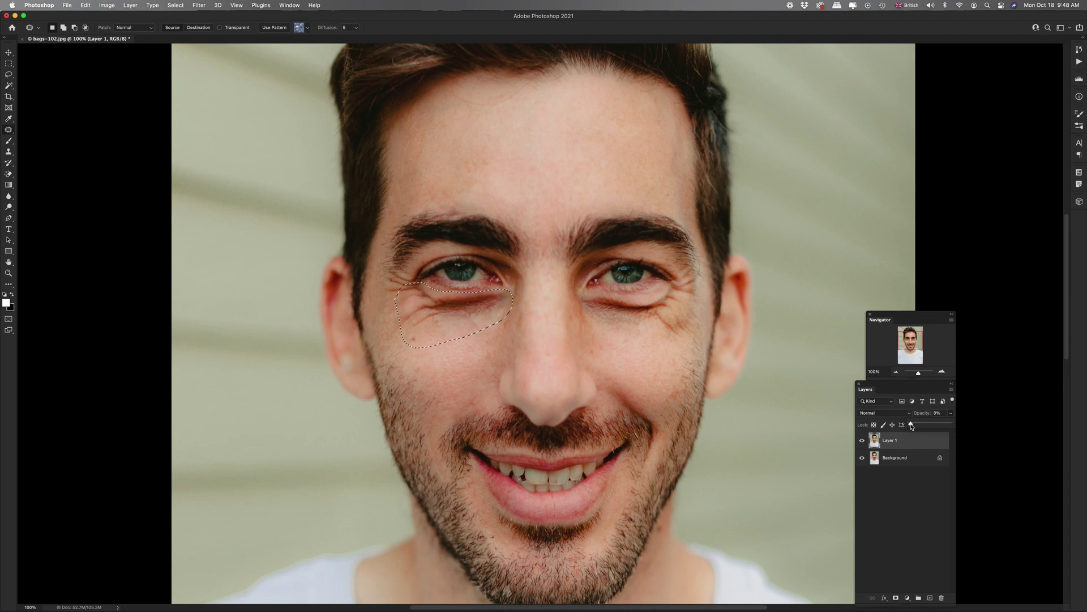
left_click_drag(912, 426, 922, 427)
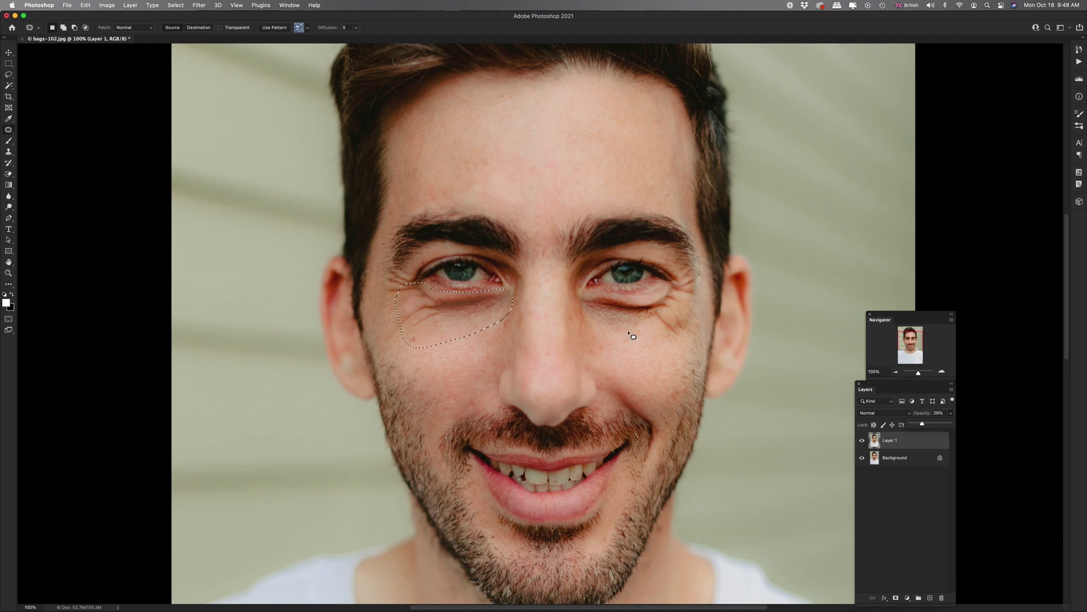
Patch the bags under the right-side eye with the Patch tool and deselect.
left_click(591, 325)
mouse_move(591, 325)
left_mouse_down()
mouse_move(577, 293)
mouse_move(672, 287)
mouse_move(699, 310)
mouse_move(686, 331)
mouse_move(613, 324)
mouse_move(577, 170)
left_mouse_up()
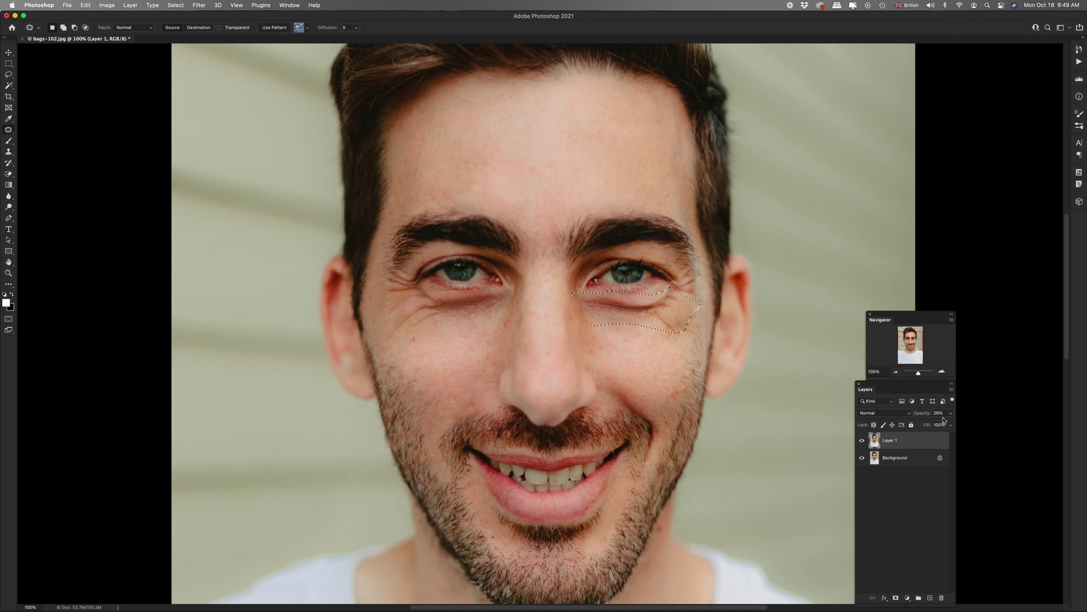
left_click(656, 368)
left_click(289, 5)
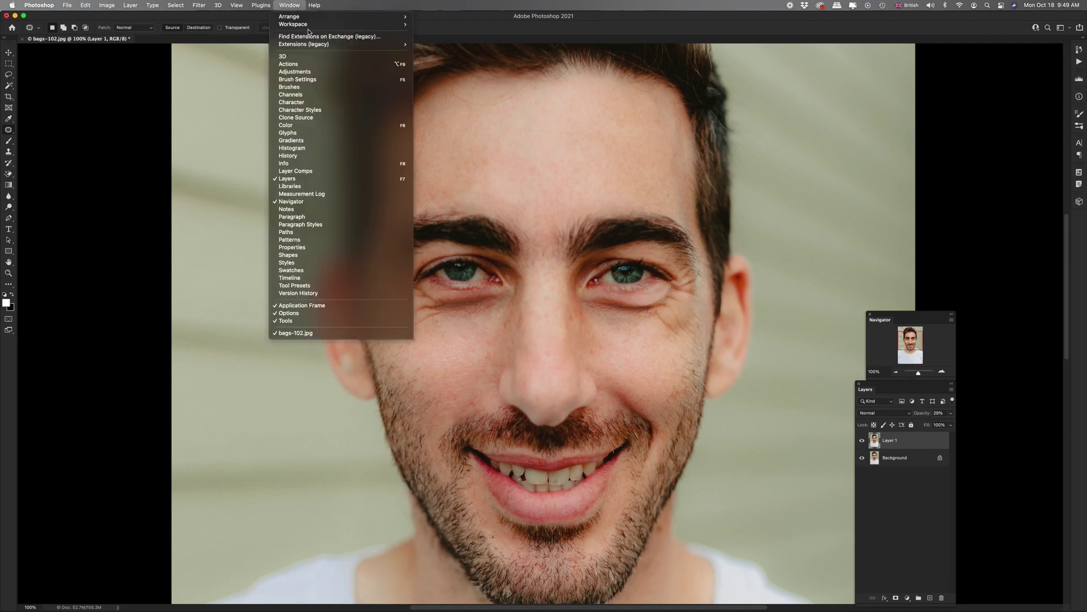
Compare against the original in the History panel, then set Layer 1 opacity to 38%.
left_click(300, 156)
left_click(998, 59)
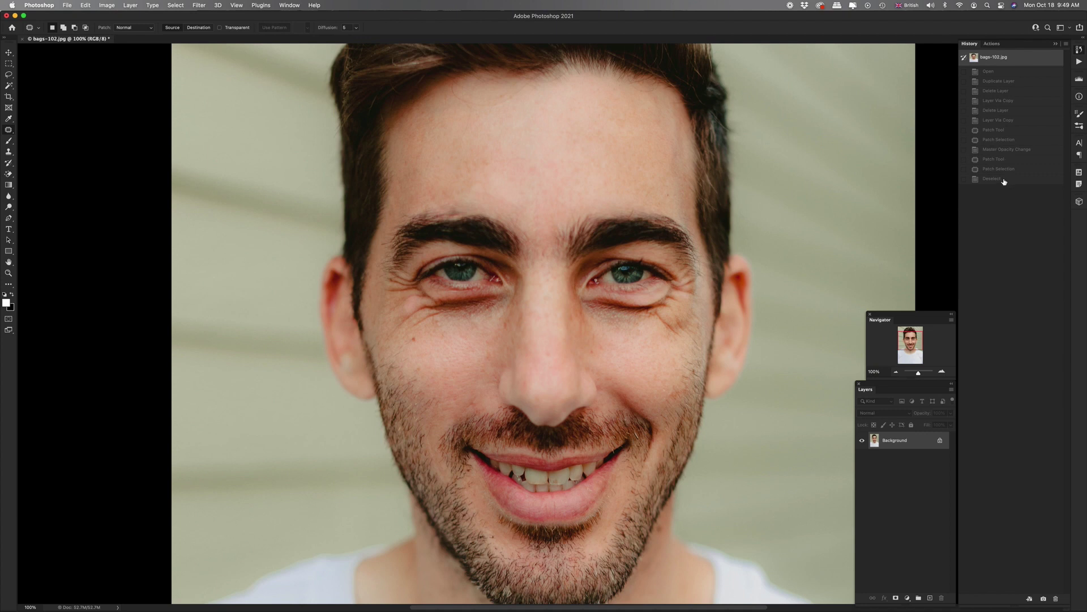
left_click(1004, 181)
key("super+minus")
mouse_move(951, 413)
left_mouse_down()
mouse_move(924, 424)
mouse_move(973, 428)
mouse_move(926, 428)
left_mouse_up()
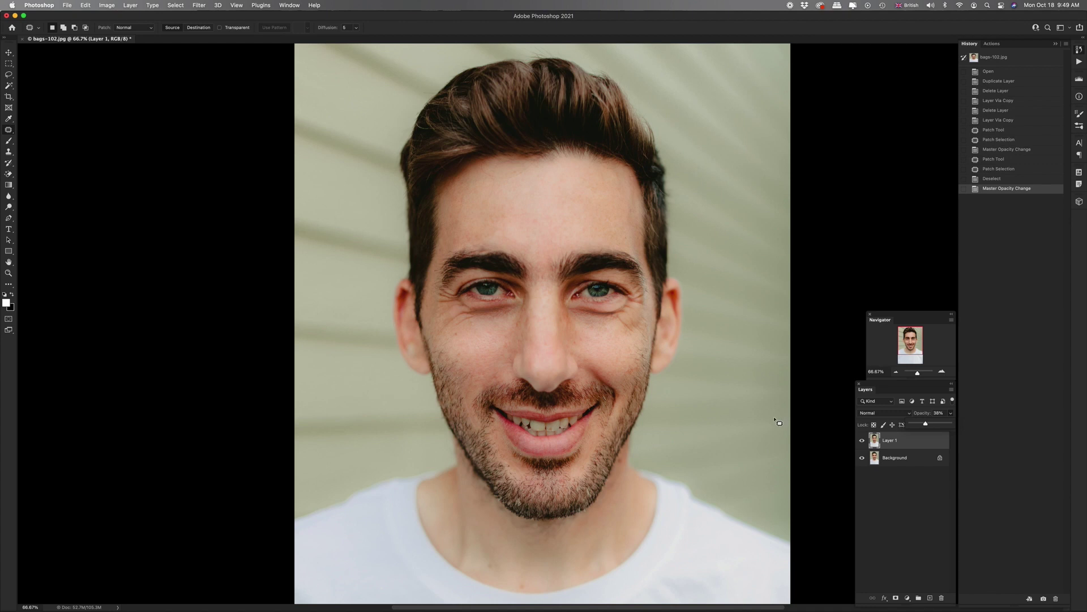
Set Layer 1 to 36% opacity, flatten the image, and revert to the original photo.
left_click_drag(925, 424, 888, 425)
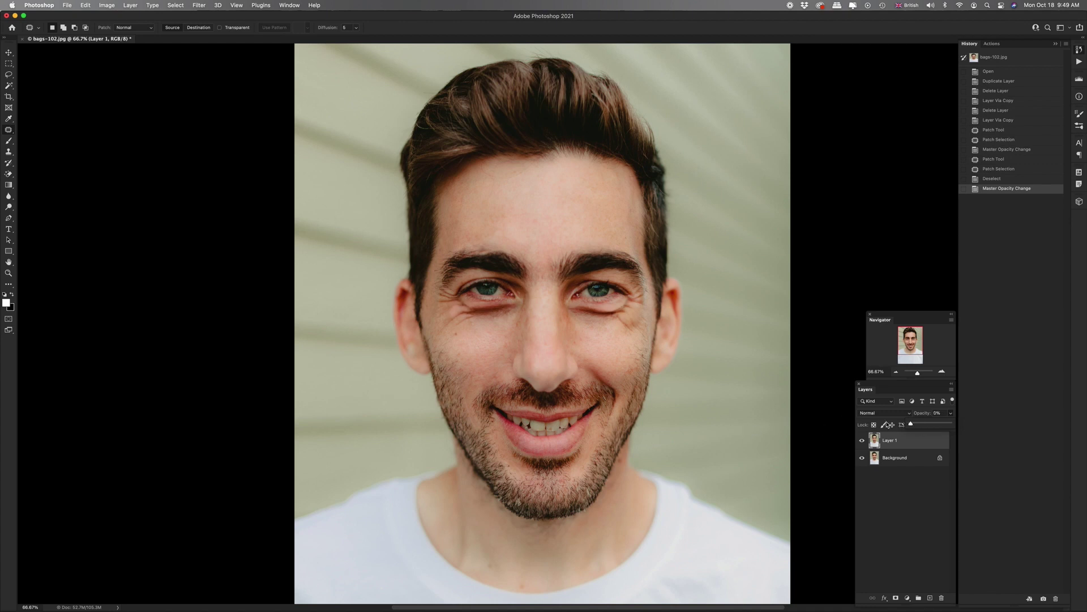
left_click(926, 425)
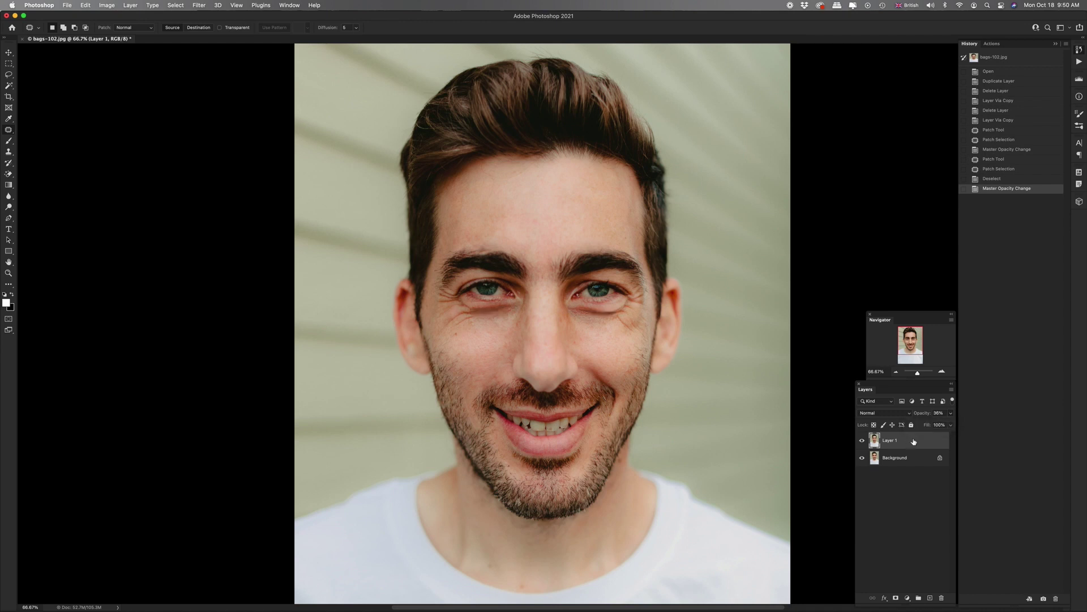
key("super+shift+alt+f")
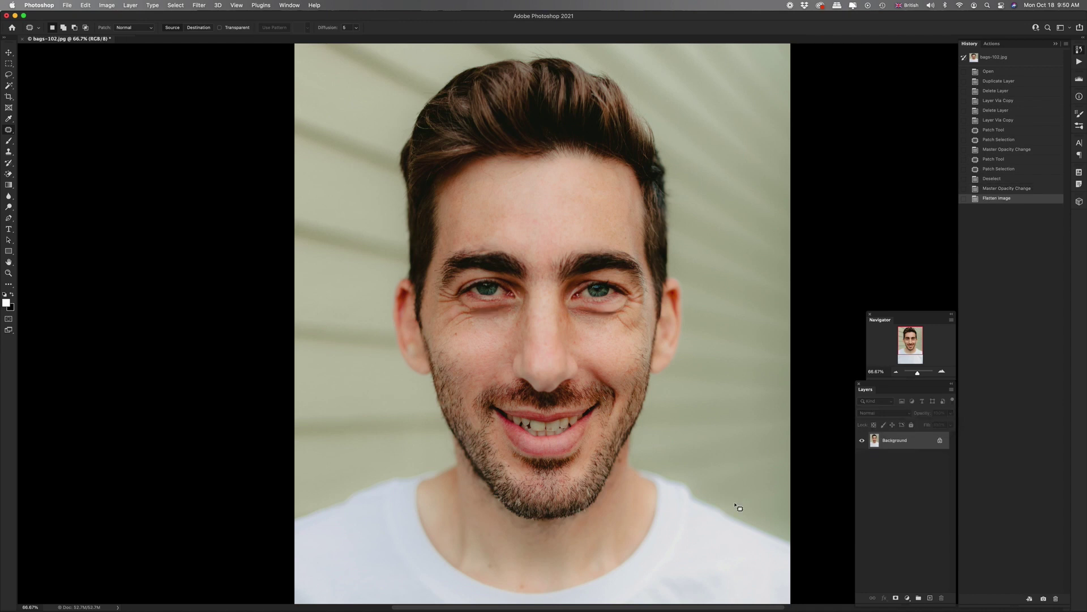
key("F12")
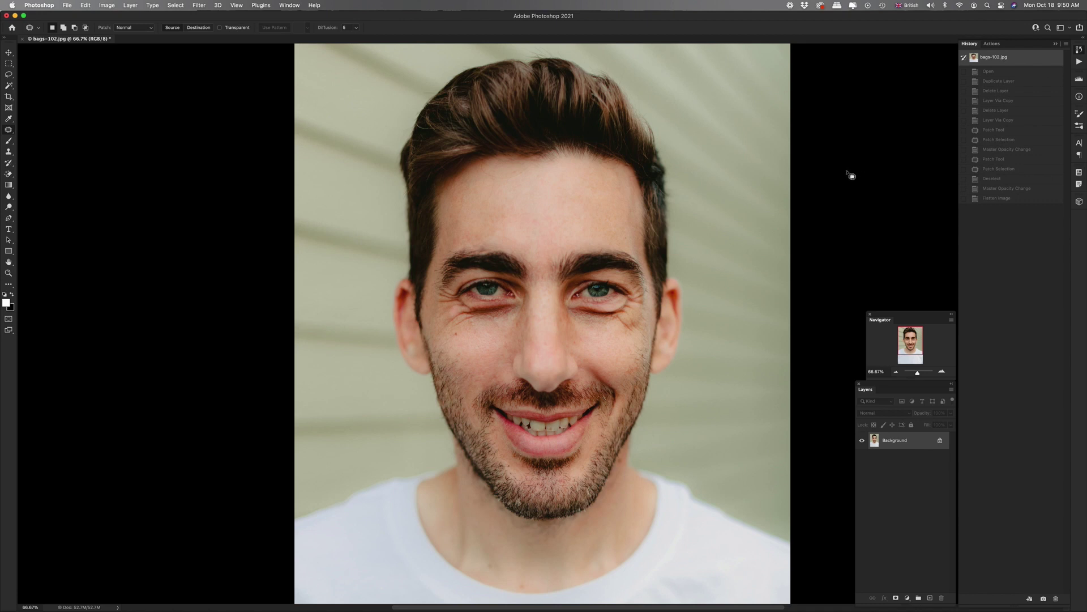
Duplicate the Background into Layer 1, add an empty Layer 2 beneath it, and select Layer 1.
key("super+j")
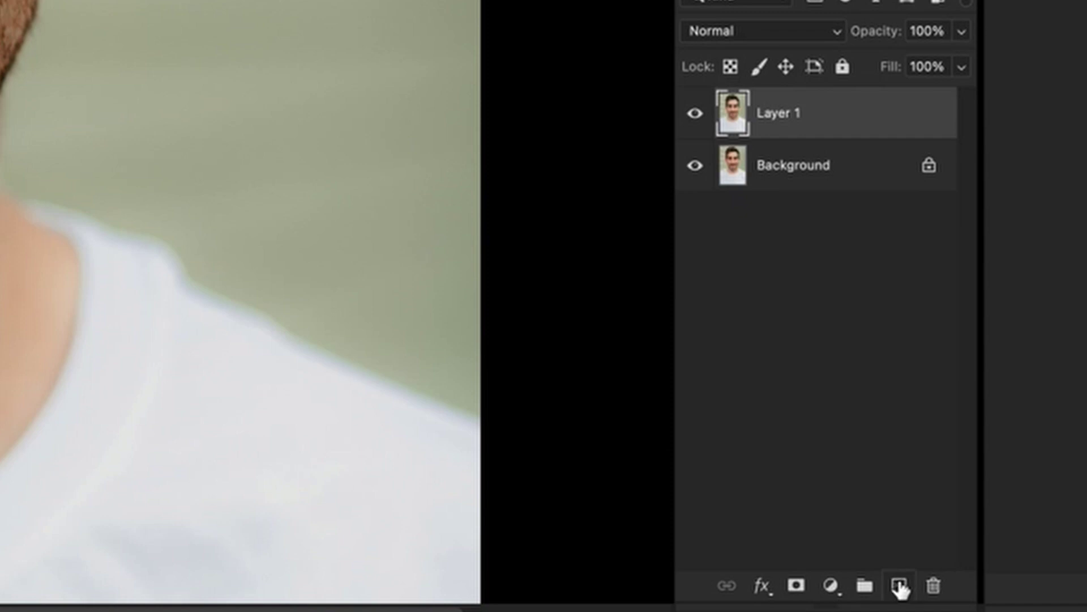
left_click(899, 585)
left_click_drag(850, 136, 842, 173)
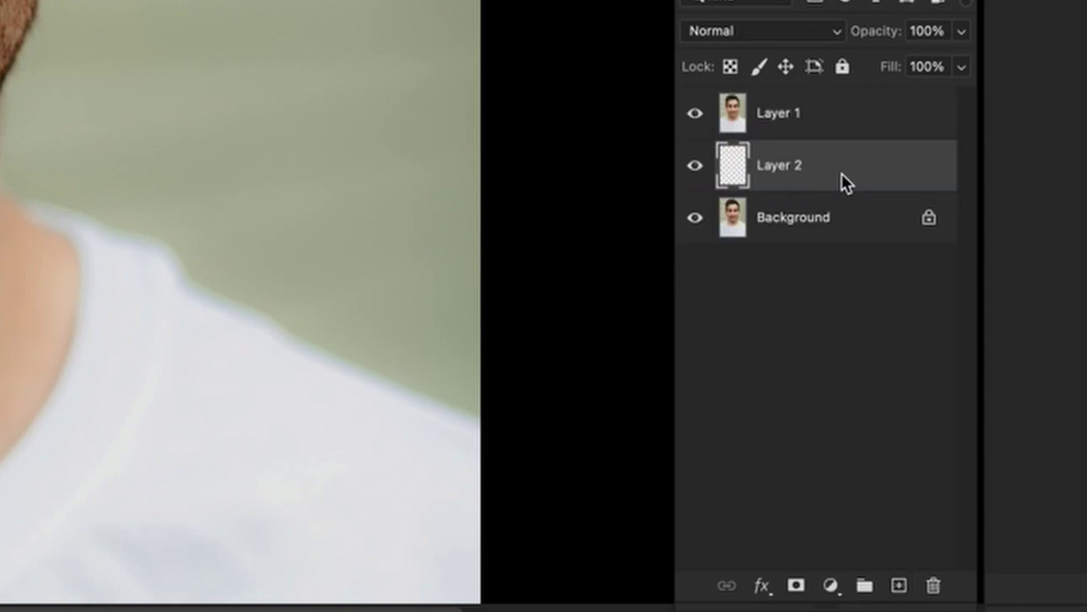
left_click(837, 130)
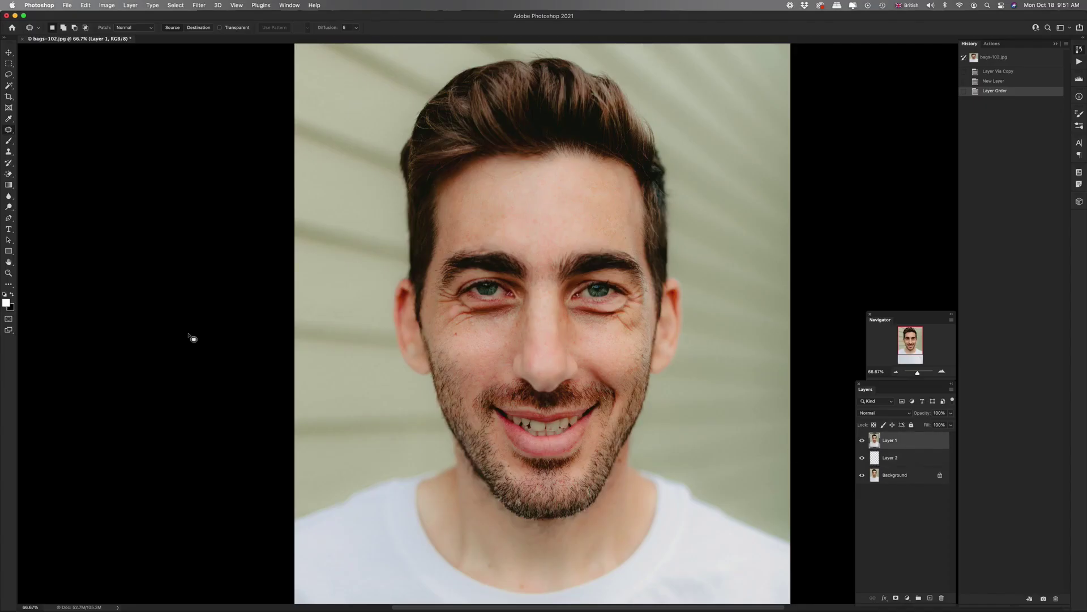
left_click(199, 5)
Apply a High Pass of about 2.6 px radius to Layer 1 and blend it in Overlay mode.
mouse_move(283, 183)
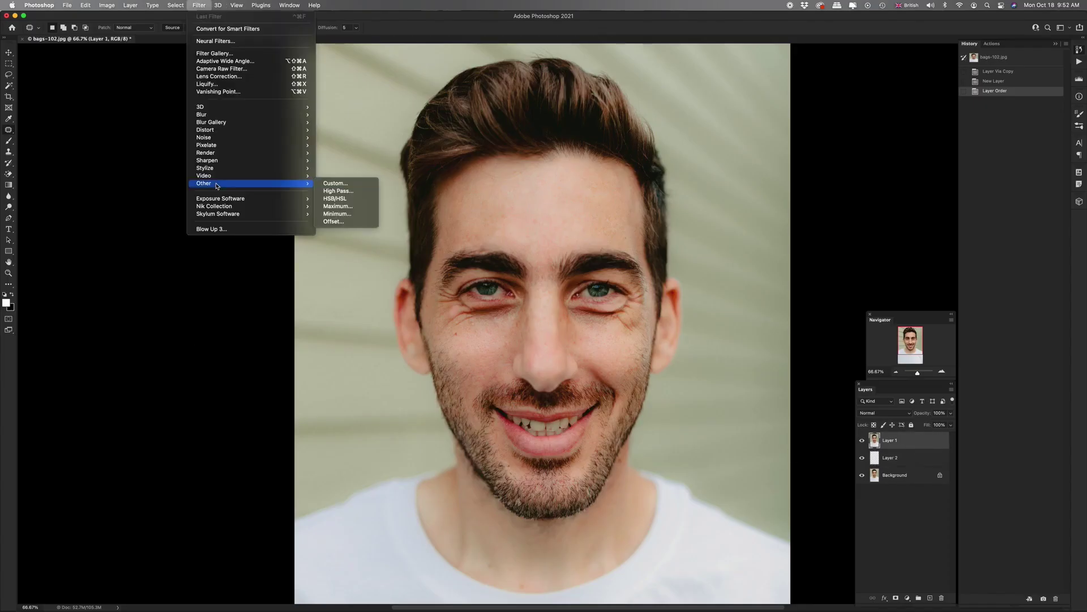
left_click(340, 192)
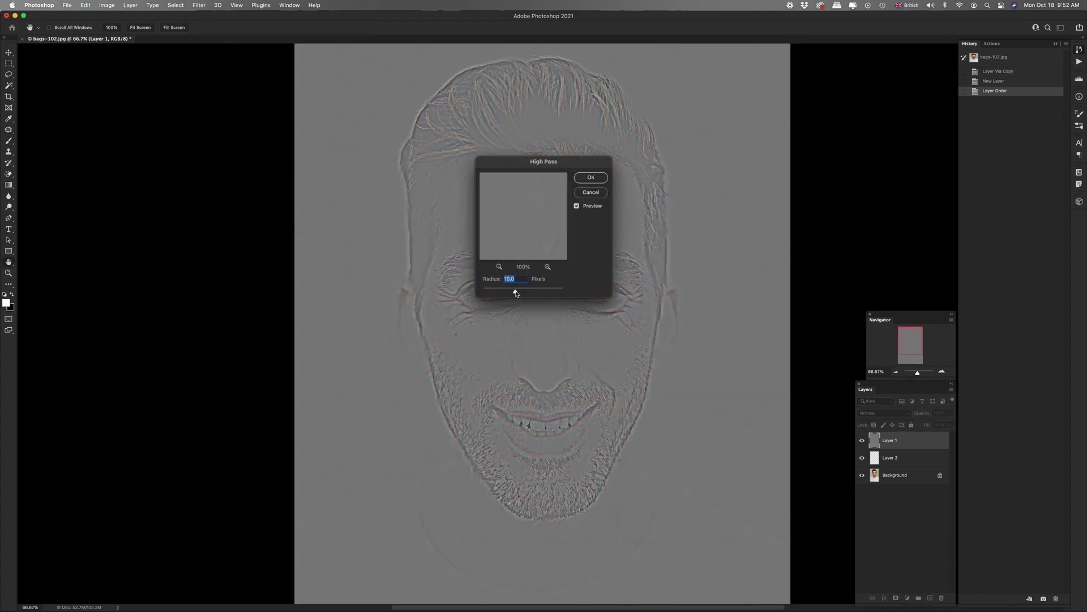
left_click_drag(516, 293, 502, 294)
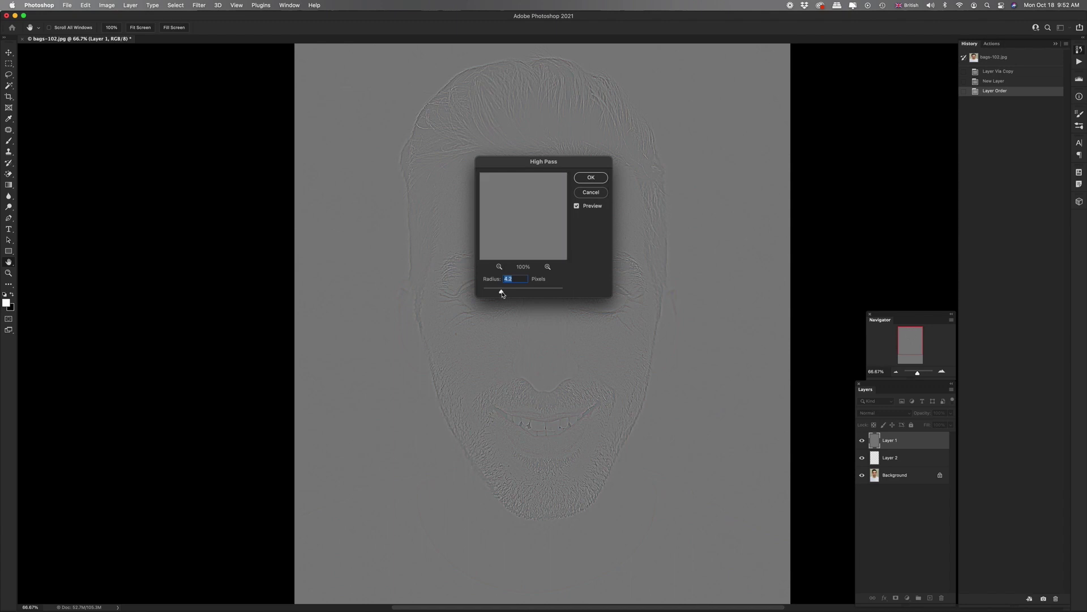
left_click(590, 178)
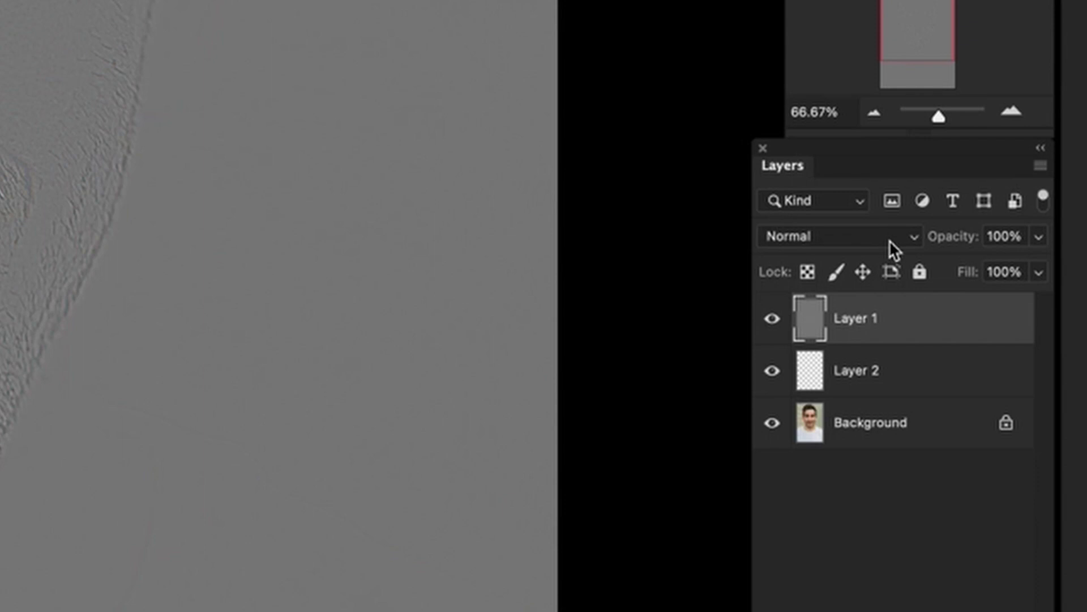
left_click(915, 236)
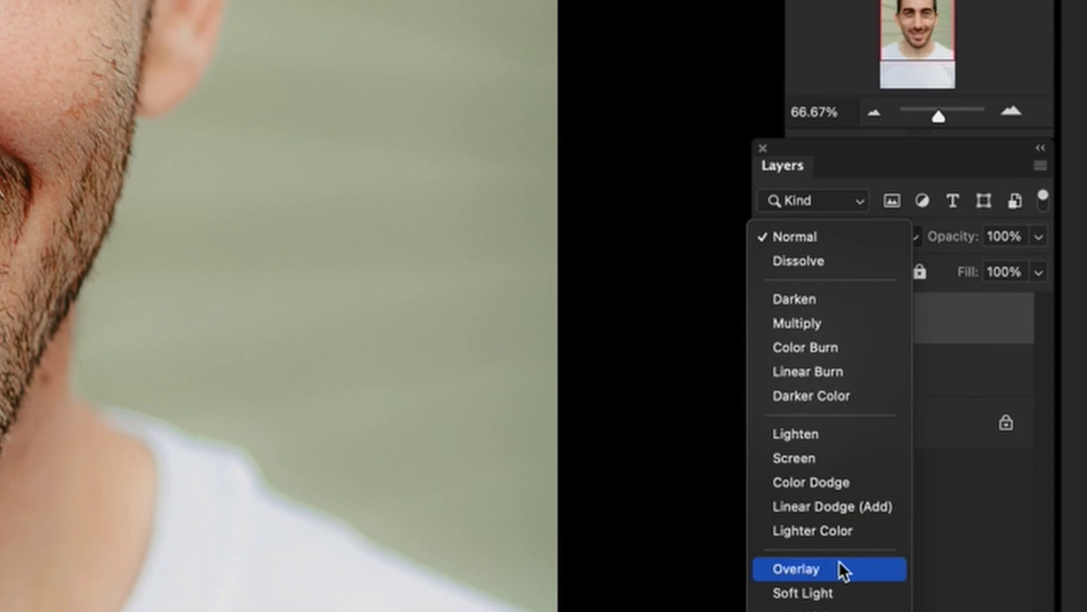
left_click(839, 566)
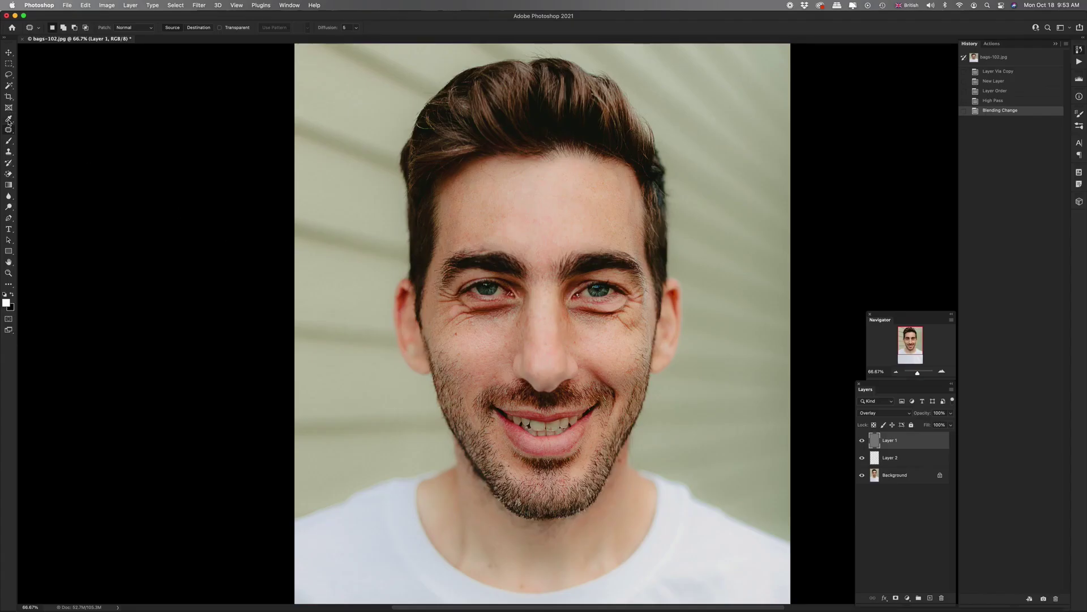
Eyedropper a cheek skin tone sampling Current & Below at 200% zoom, then select Layer 2.
left_click(9, 119)
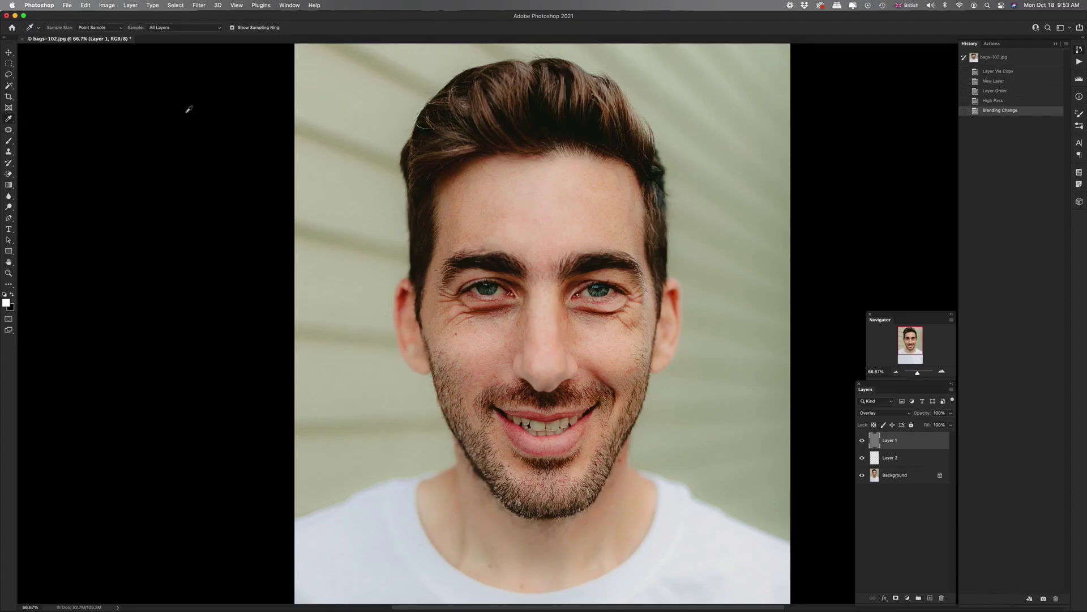
left_click(216, 29)
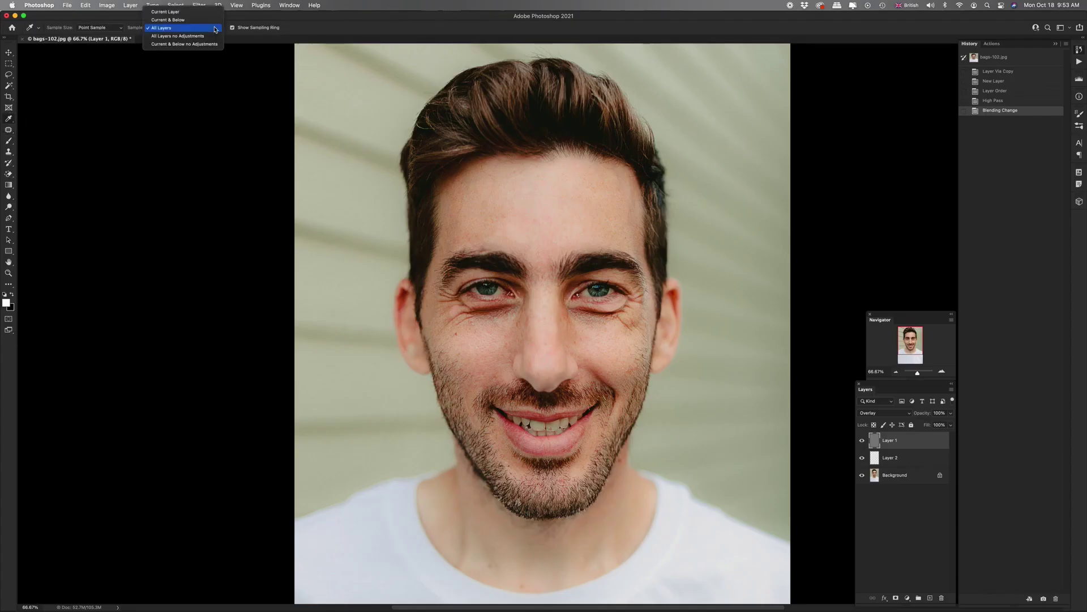
left_click(201, 24)
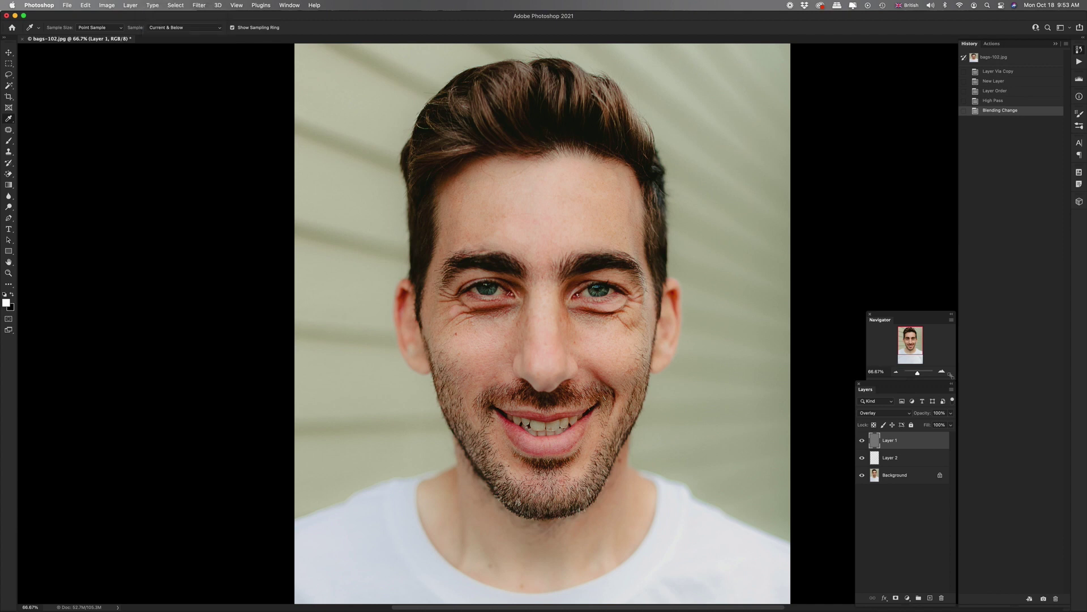
left_click(941, 372)
left_click(942, 371)
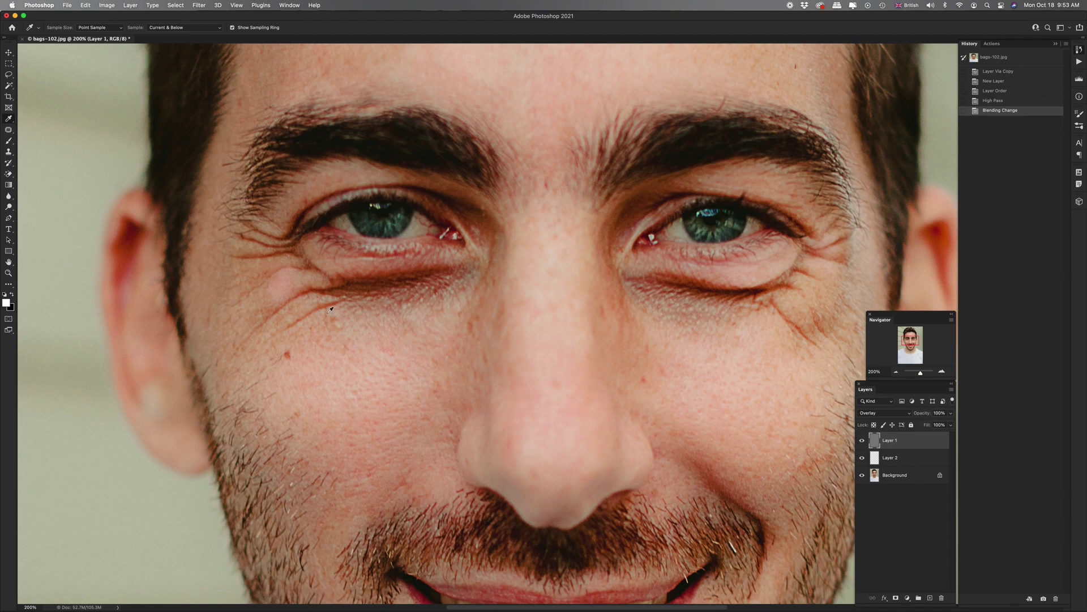
left_click(354, 328)
left_click(909, 459)
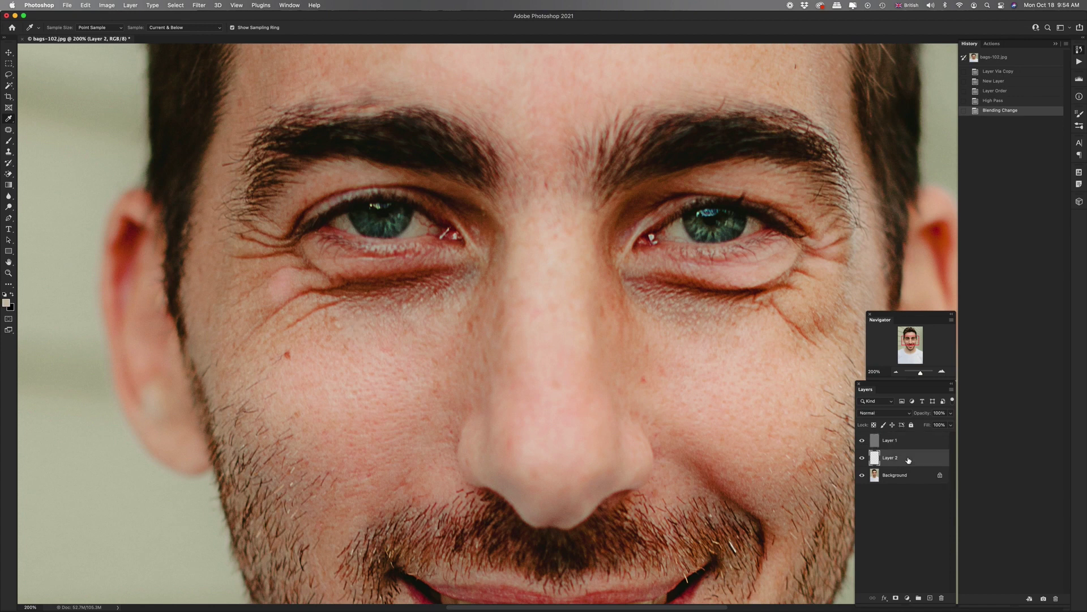
Set up the Brush at 200 px size with 21% flow.
left_click(9, 142)
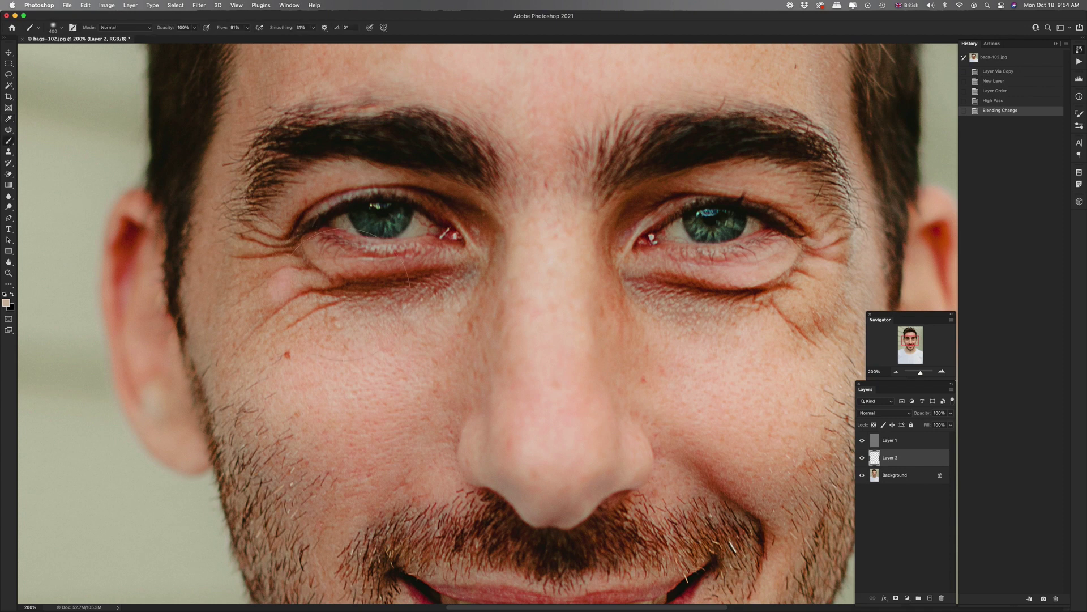
key("bracketleft")
key("bracketleft")
key("bracketleft")
key("shift+2")
key("shift+1")
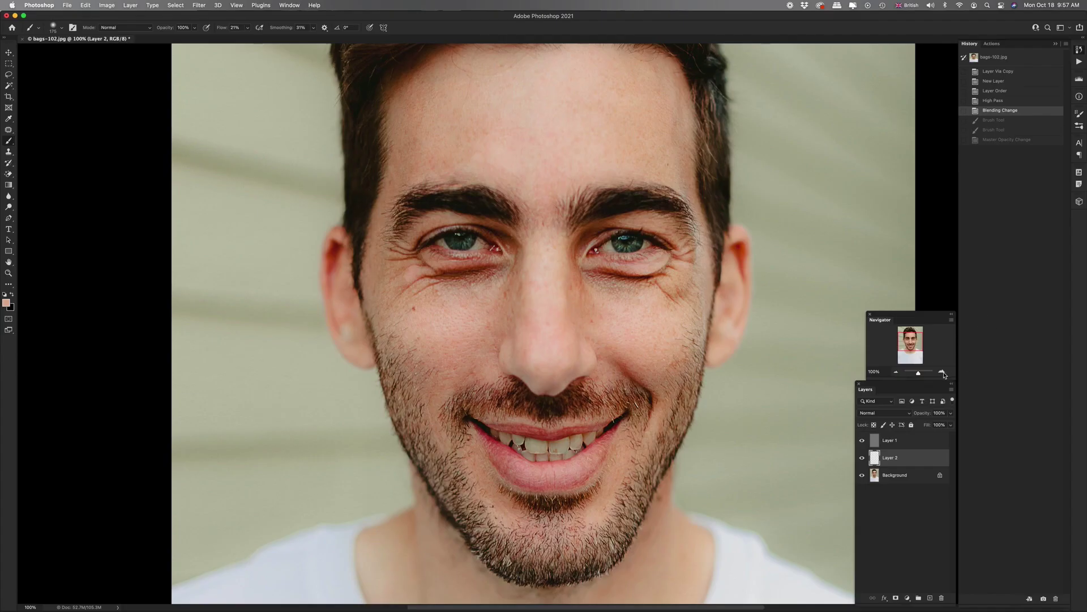
Paint the skin tone under both eyes on Layer 2 and lower its opacity to 49%.
key("super+plus")
key("super+plus")
mouse_move(355, 225)
left_mouse_down()
mouse_move(323, 232)
mouse_move(441, 229)
mouse_move(263, 211)
mouse_move(258, 227)
mouse_move(314, 243)
mouse_move(444, 223)
mouse_move(464, 201)
mouse_move(317, 223)
left_mouse_up()
mouse_move(680, 238)
left_mouse_down()
mouse_move(799, 231)
mouse_move(832, 216)
left_mouse_up()
key("super+0")
left_click(951, 414)
left_click_drag(920, 426, 929, 427)
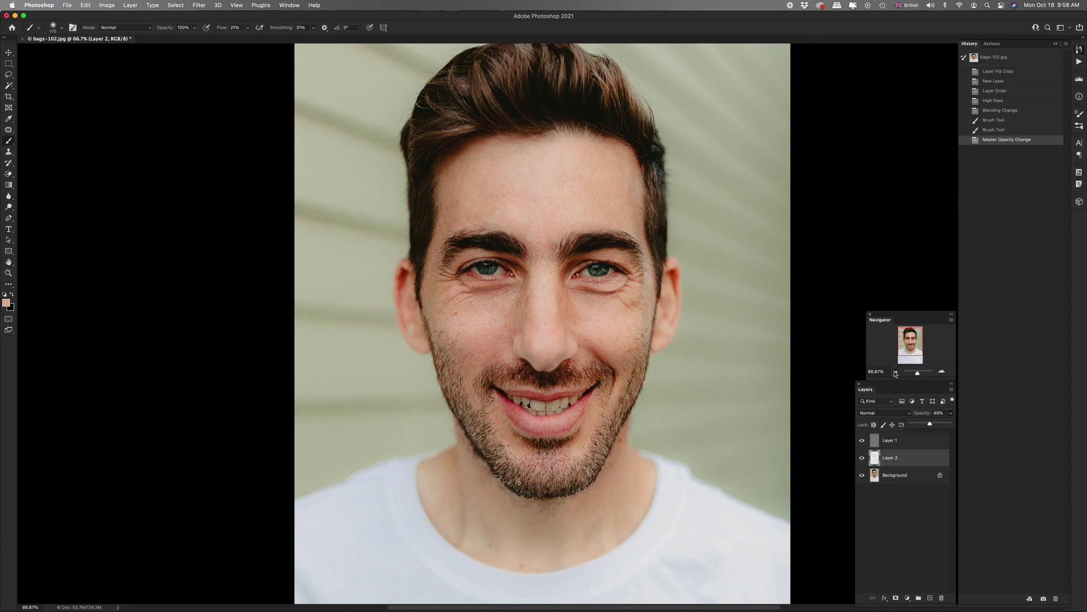
left_click(996, 57)
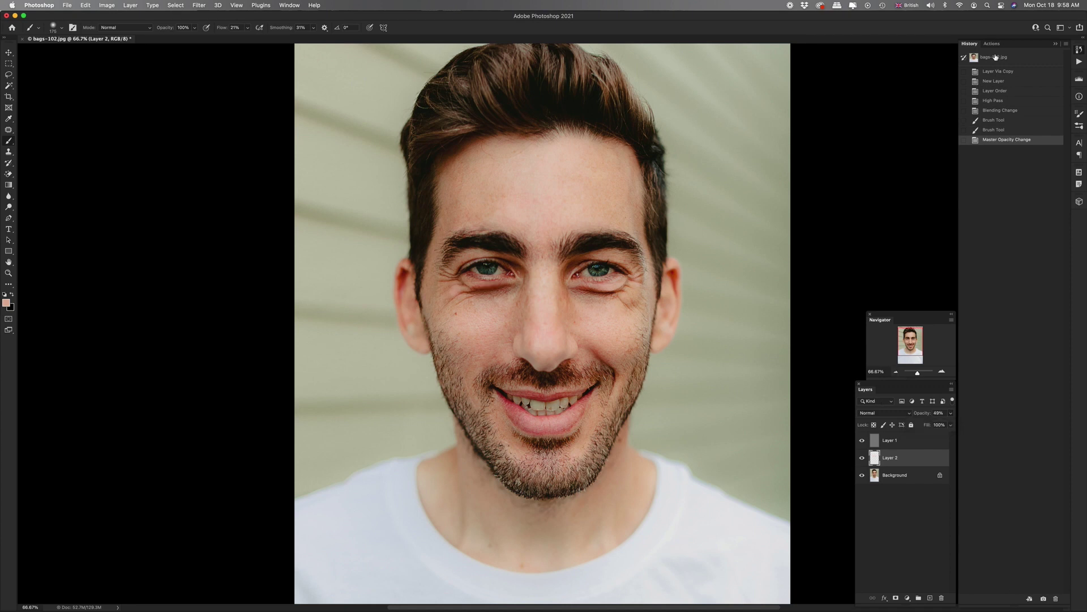
left_click(997, 141)
key("super+minus")
key("super+minus")
left_click(996, 57)
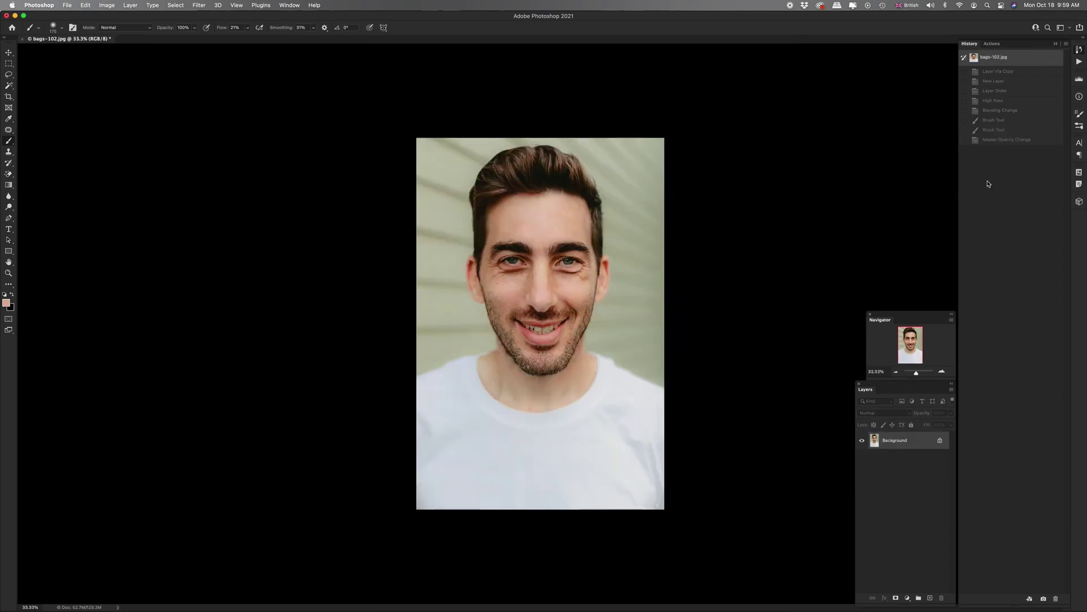
left_click(1004, 142)
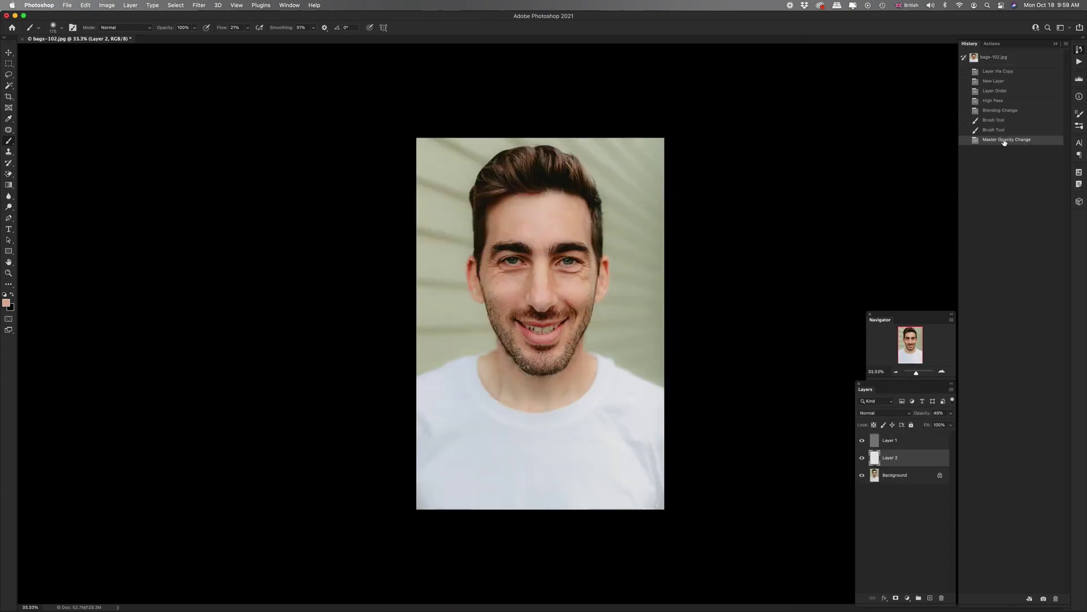